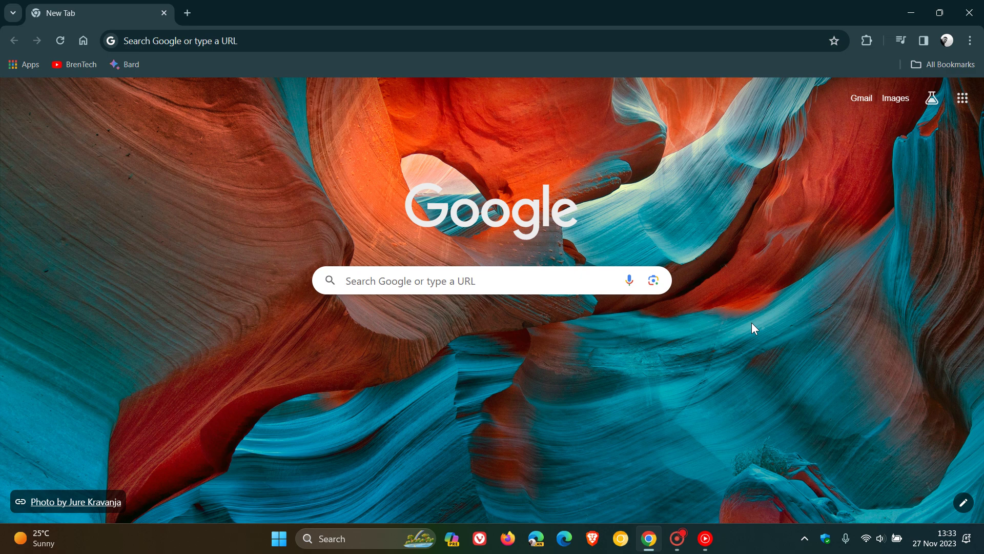
# - Open the browser's main menu, then dismiss it without choosing anything
pyautogui.click(973, 44)
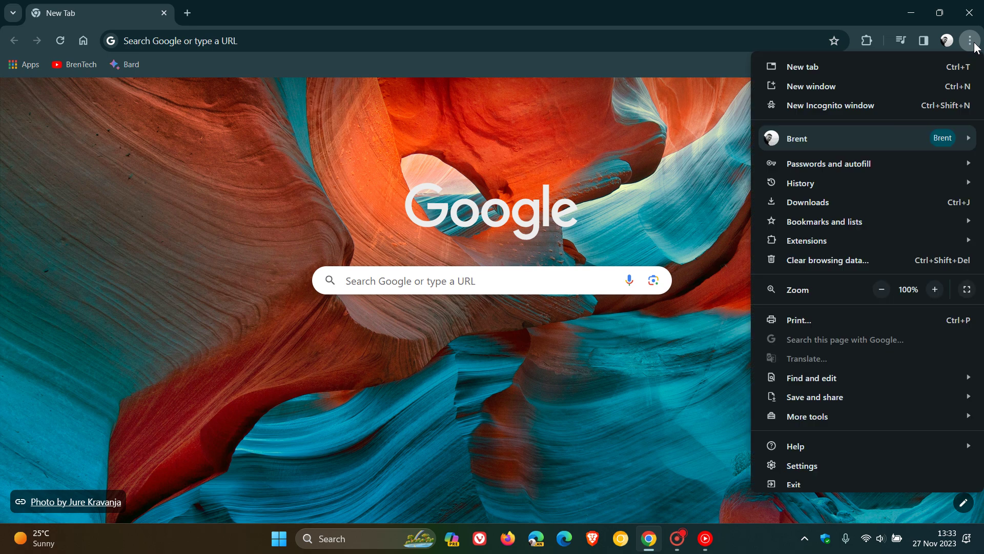
pyautogui.moveTo(819, 183)
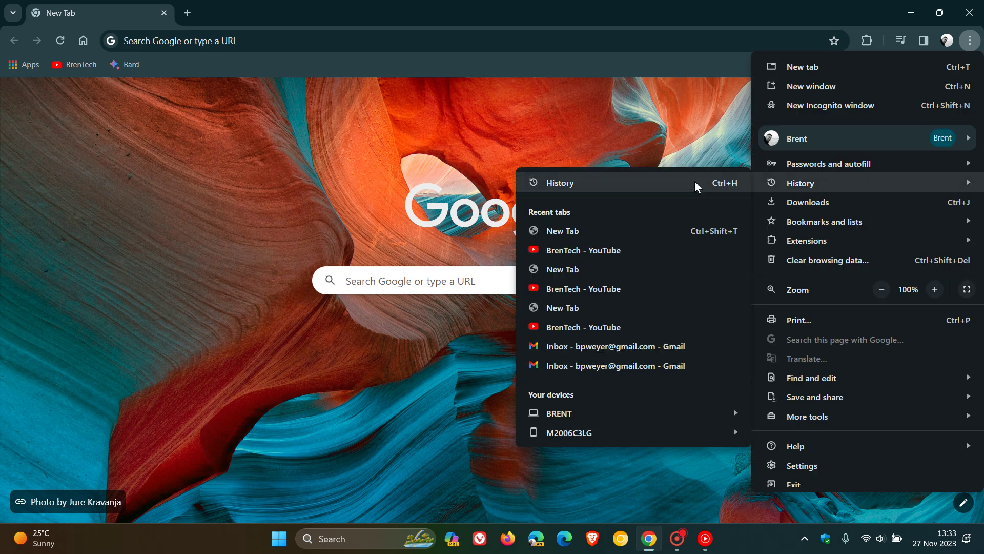
pyautogui.click(647, 118)
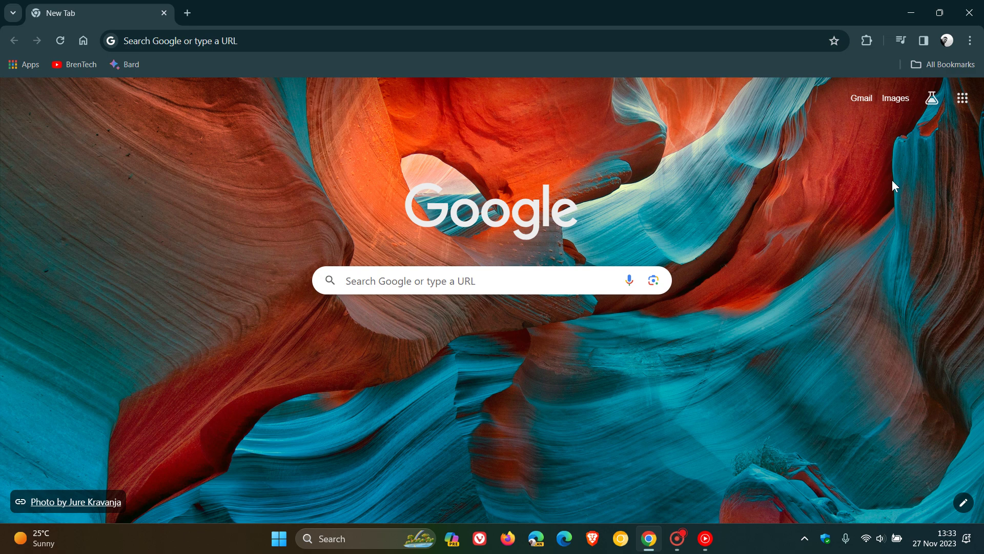
# - From the Google apps grid, go to Google Search, then open Manage your Google Account from the avatar
pyautogui.click(962, 98)
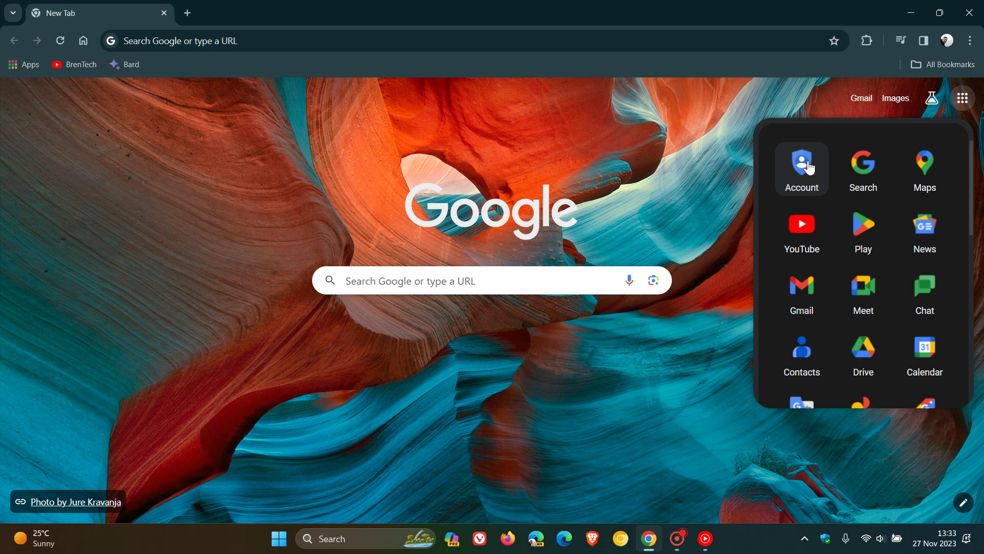
pyautogui.click(863, 163)
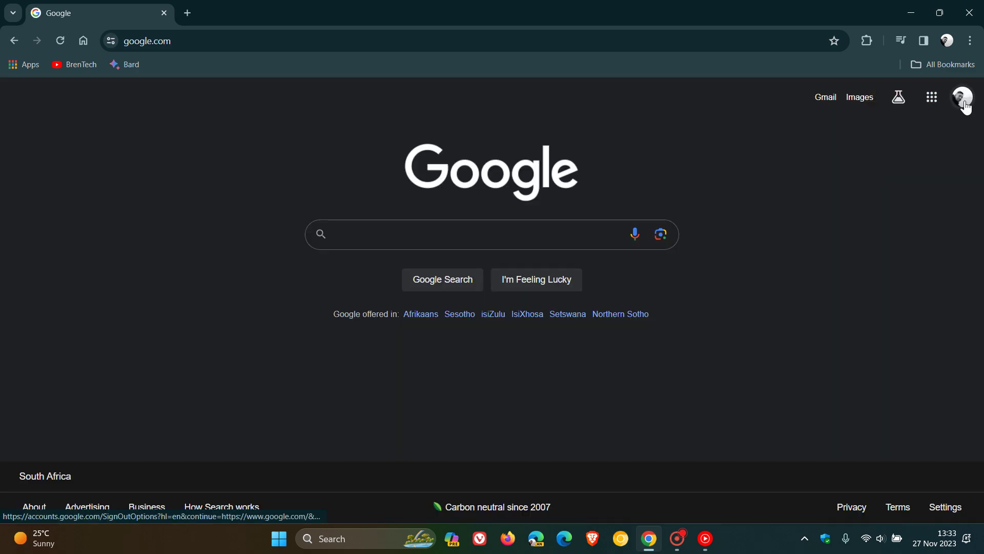
pyautogui.click(964, 103)
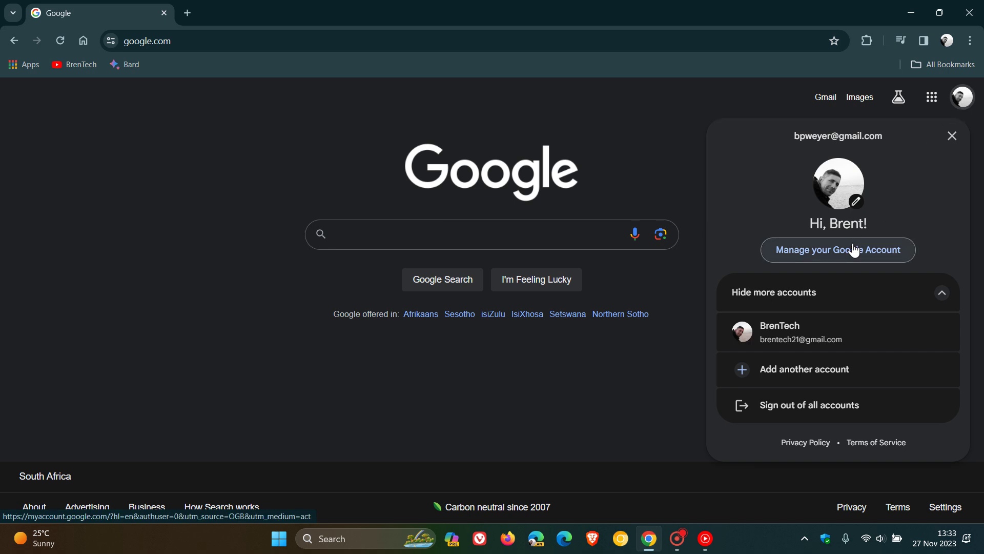
pyautogui.click(854, 251)
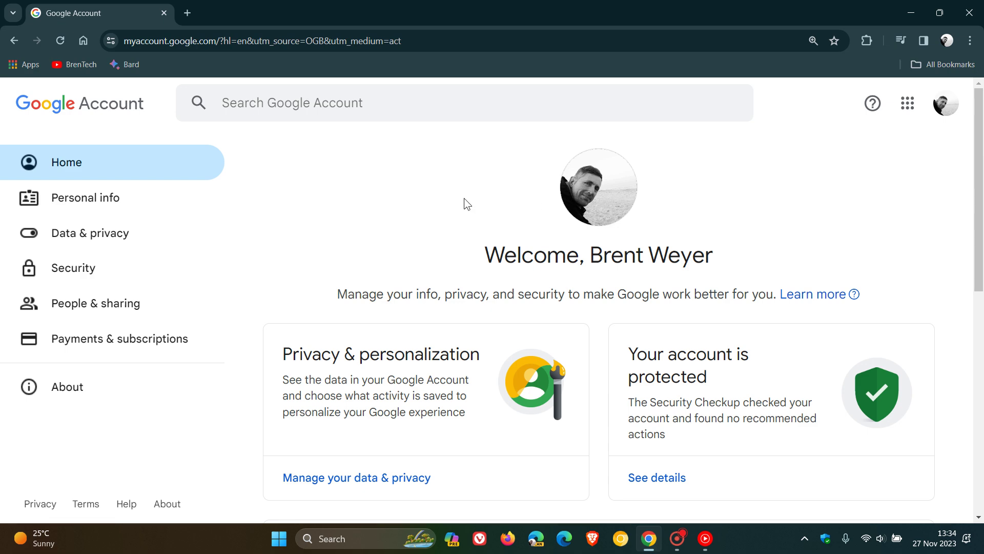
# - Open Data & privacy and scroll down to History settings showing all three histories On
pyautogui.click(103, 234)
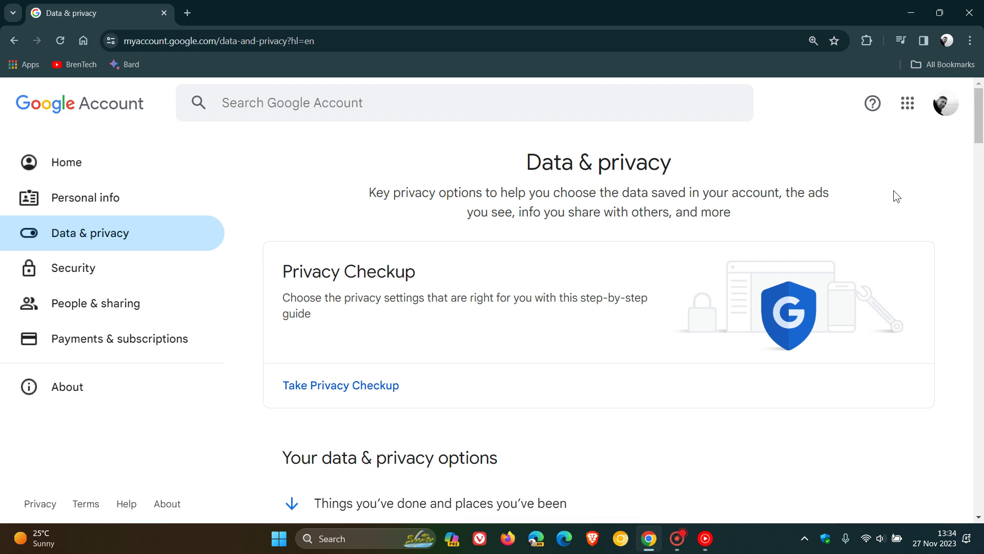
pyautogui.scroll(-9, 897, 196)
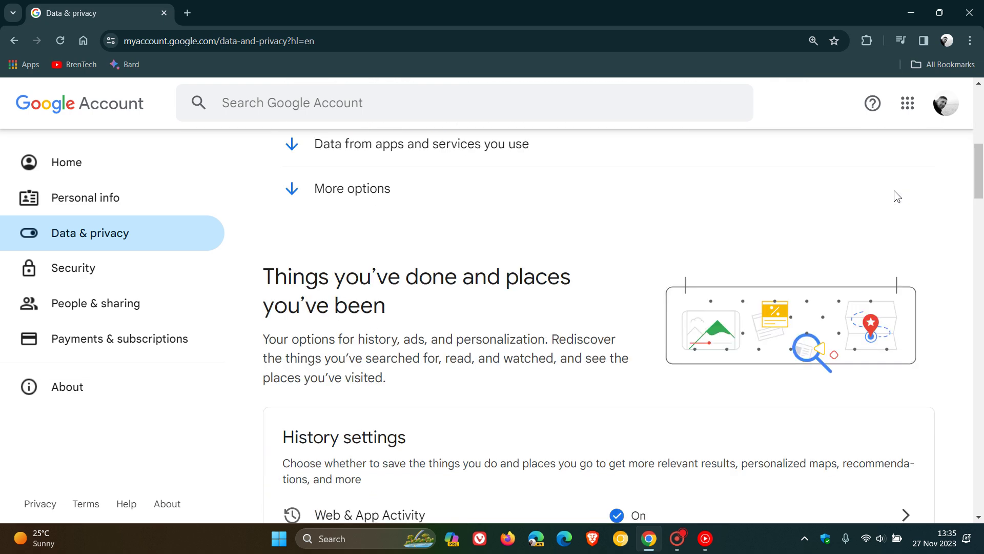
pyautogui.scroll(-3, 897, 197)
pyautogui.scroll(-1, 897, 196)
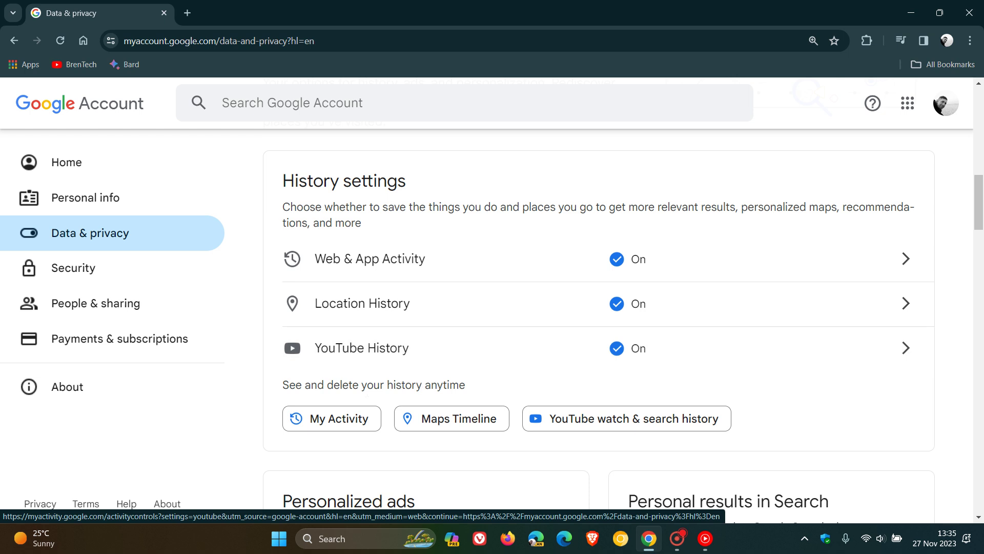
# - Open the My Activity page from History settings and scroll down to today's activity
pyautogui.click(337, 429)
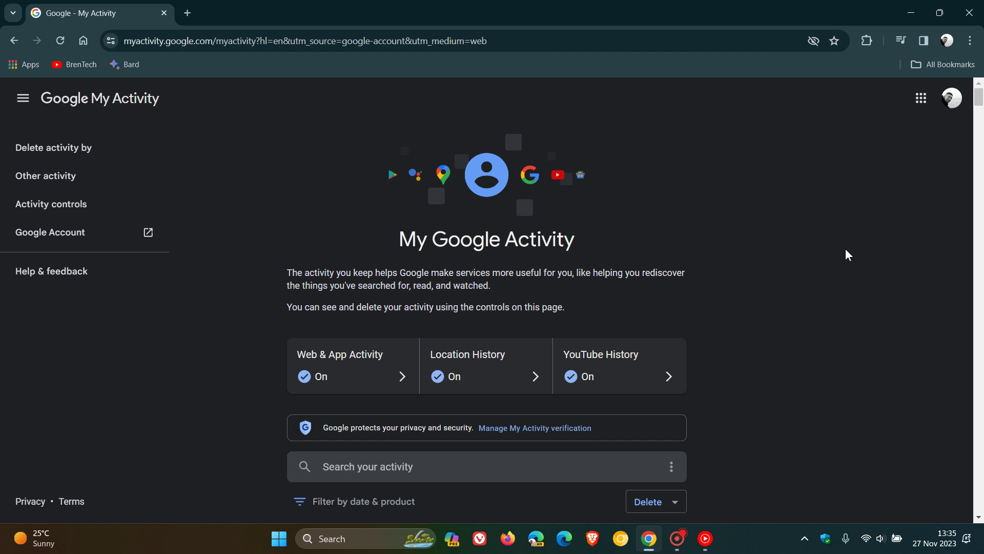
pyautogui.scroll(-3, 847, 253)
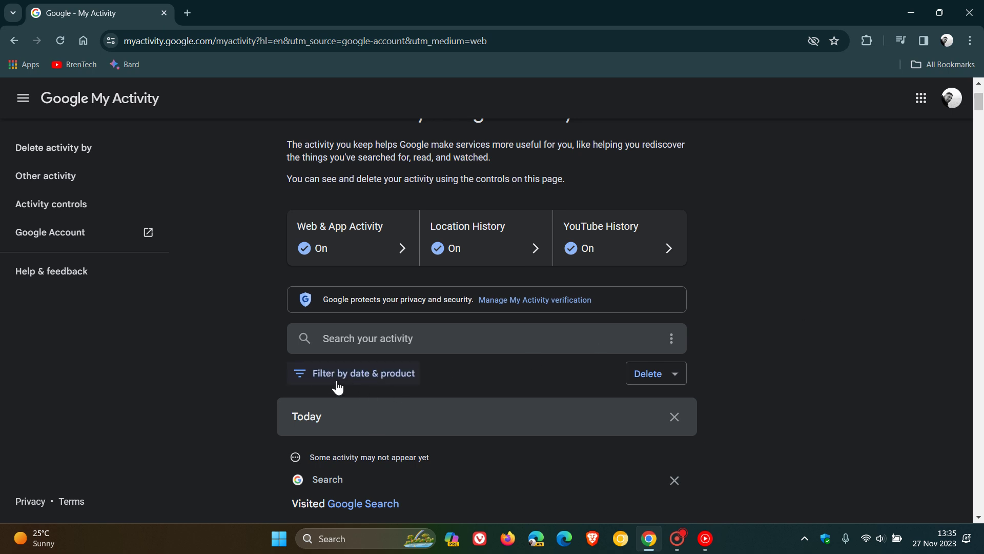
# - Choose Delete > All time, scroll through the 19 checked products, and close without deleting
pyautogui.click(680, 376)
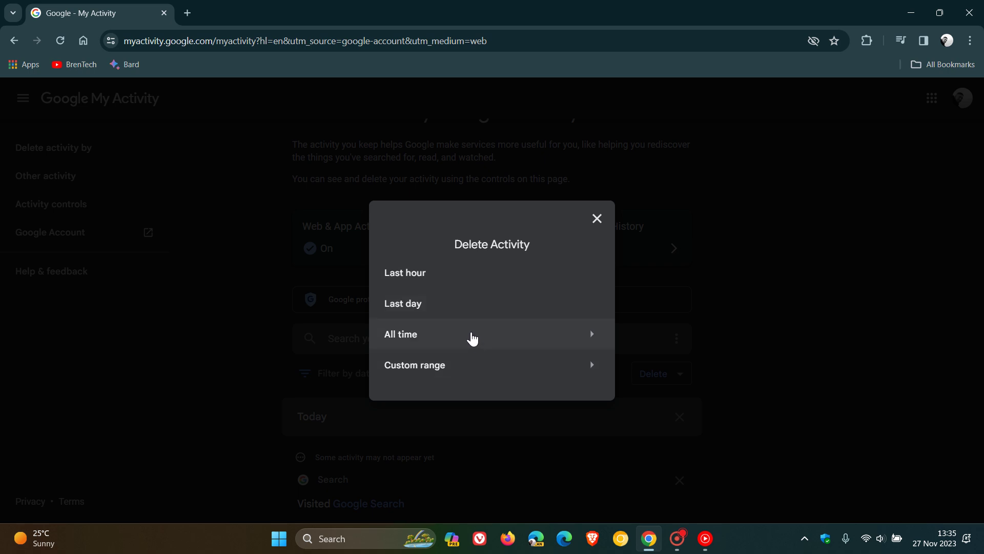
pyautogui.click(472, 339)
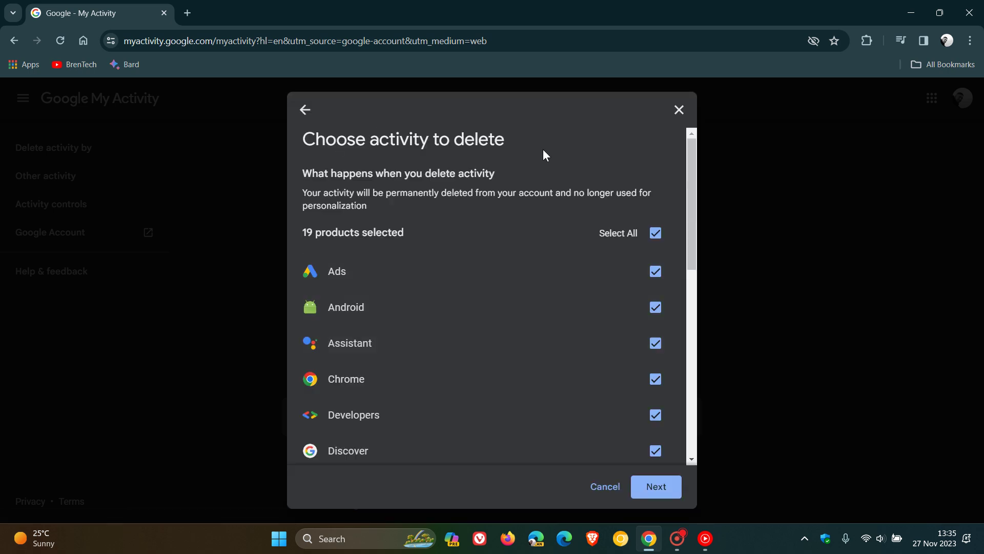
pyautogui.scroll(-4, 528, 299)
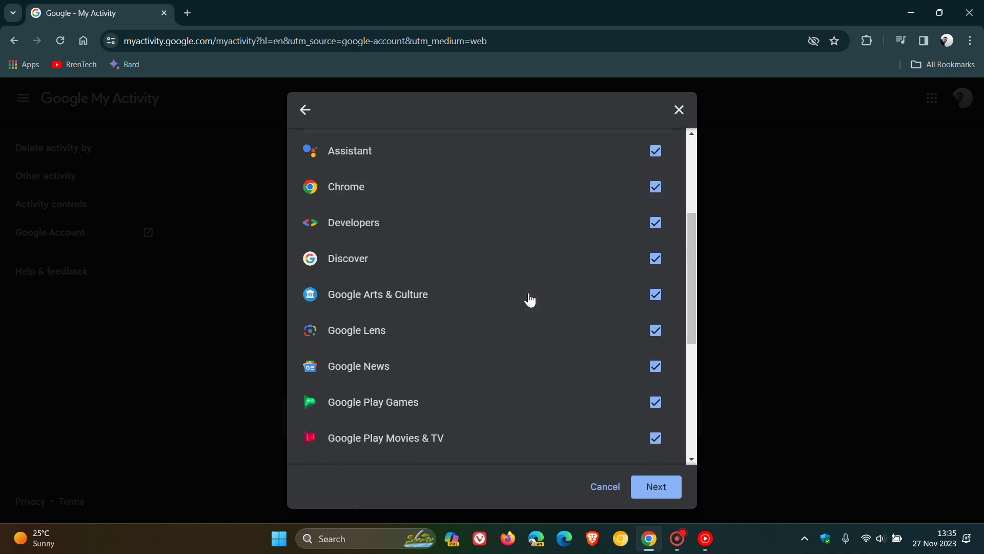
pyautogui.scroll(-5, 528, 299)
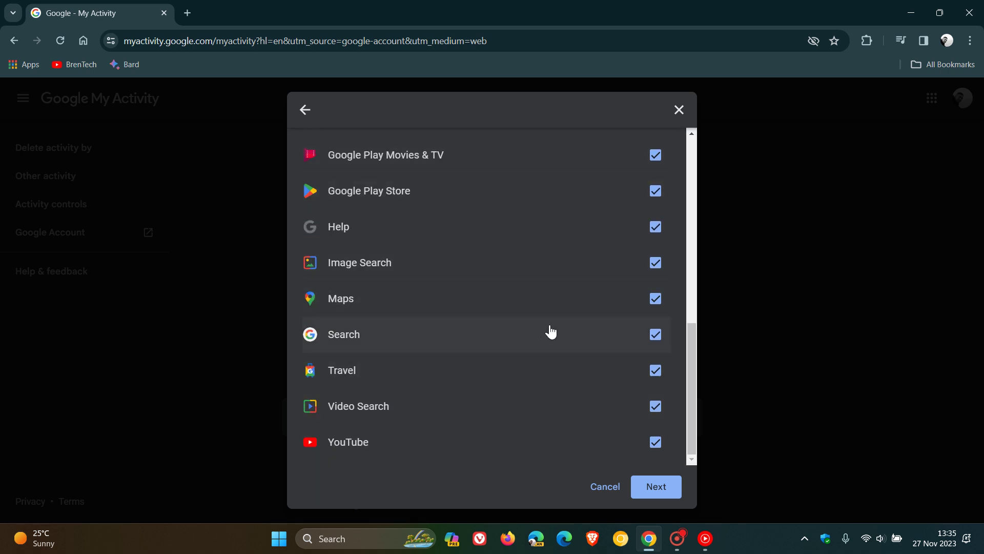
pyautogui.scroll(10, 551, 332)
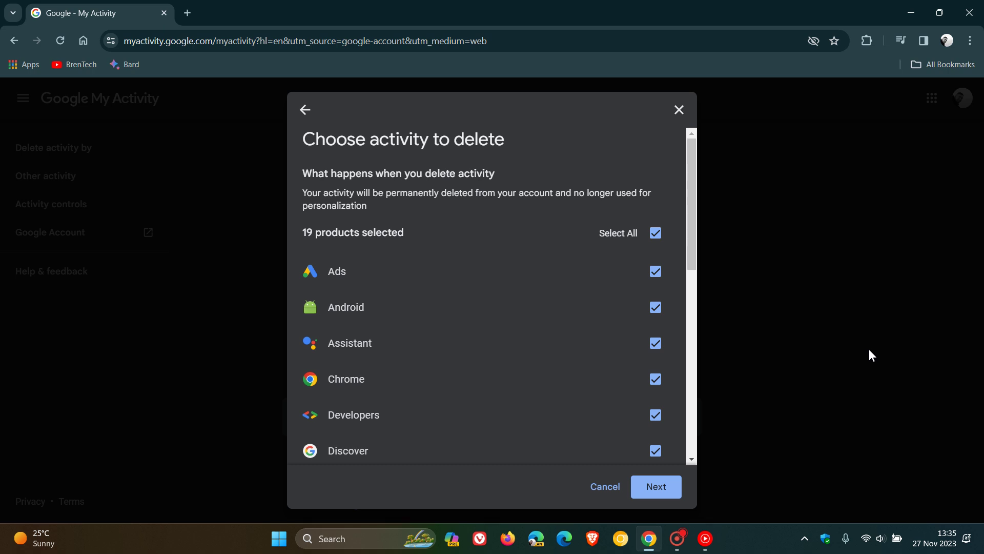
pyautogui.click(679, 109)
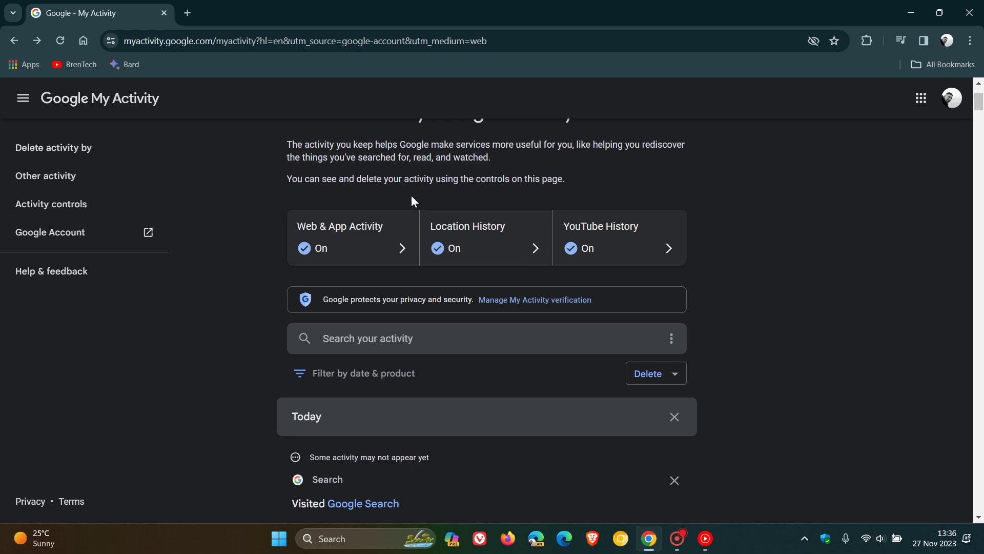
pyautogui.click(352, 241)
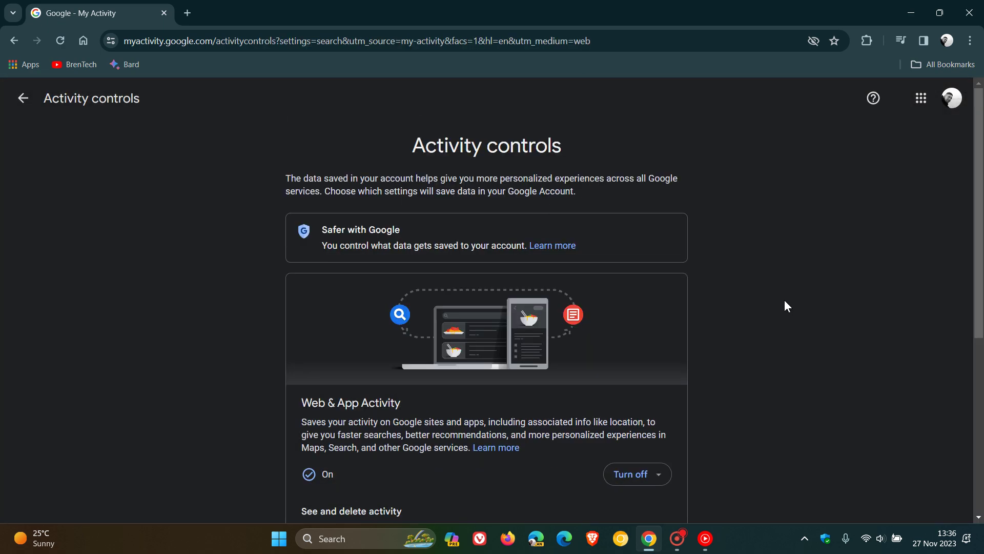
pyautogui.scroll(-3, 784, 301)
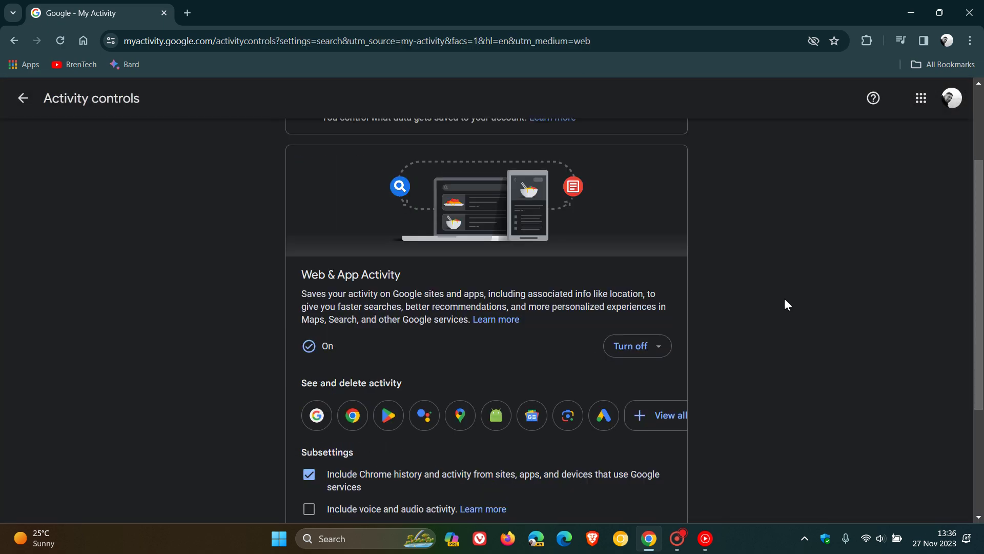
pyautogui.click(639, 349)
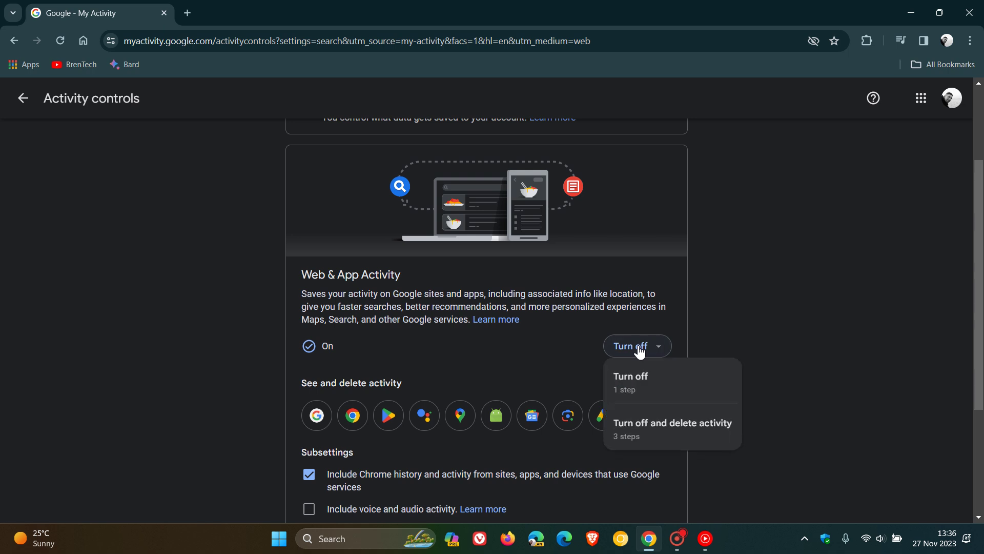
pyautogui.click(832, 300)
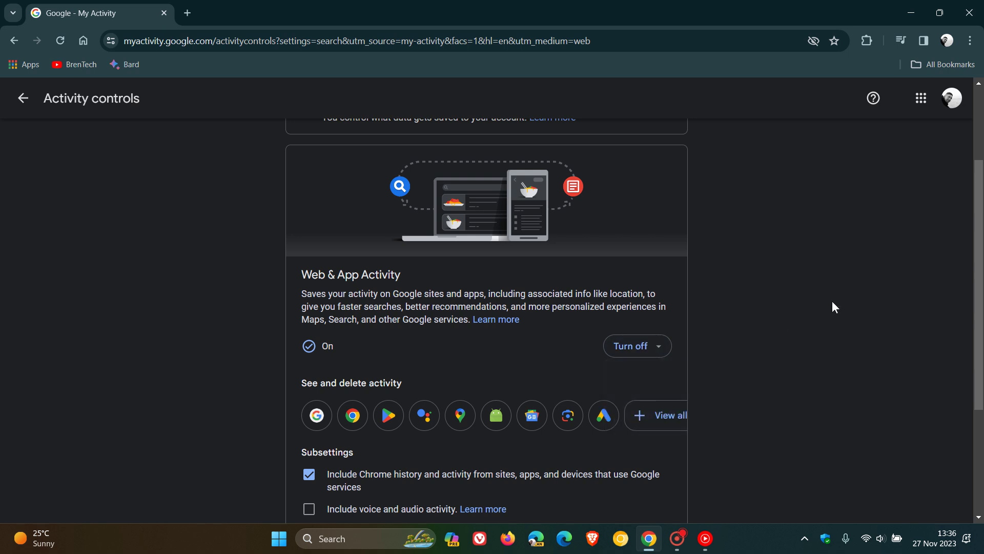
pyautogui.scroll(-3, 832, 302)
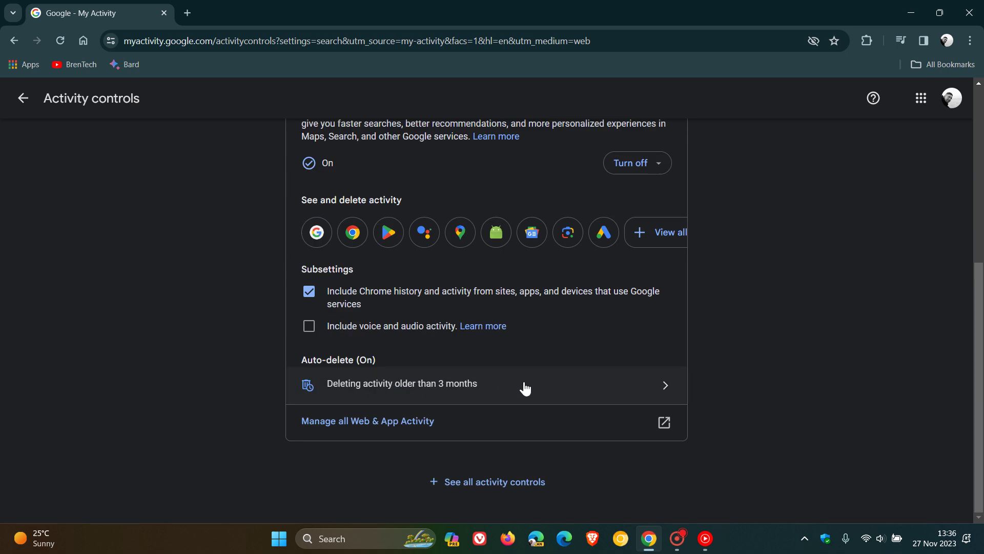
pyautogui.click(564, 392)
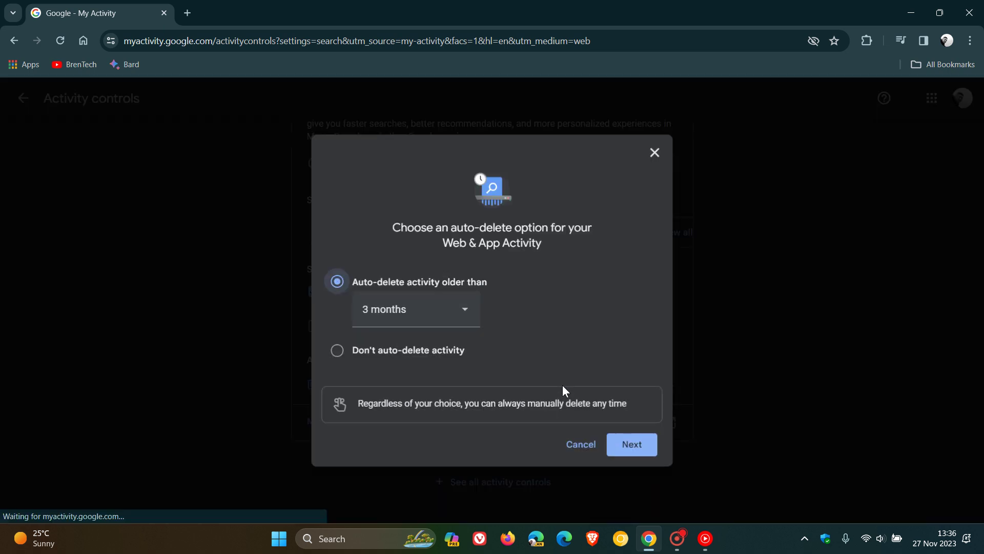
pyautogui.click(466, 313)
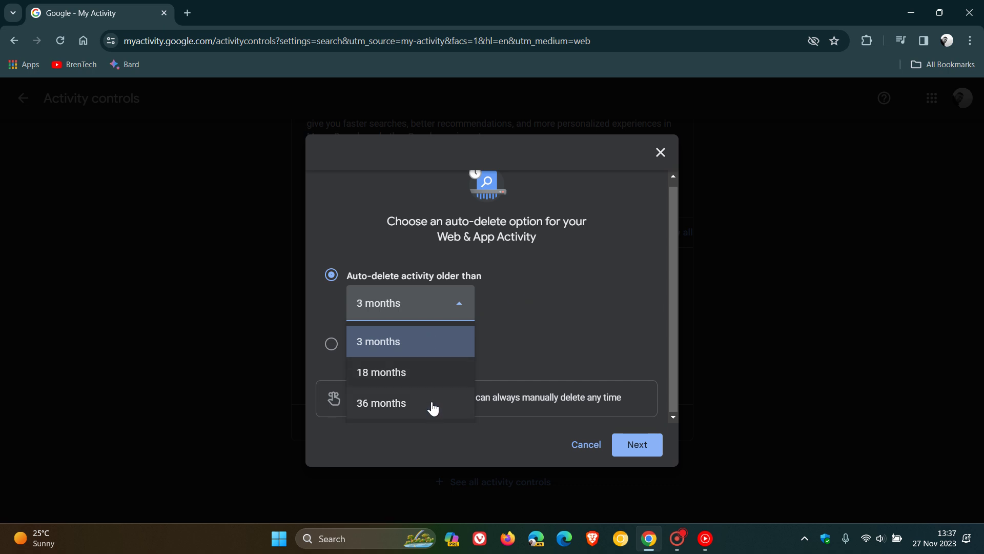
pyautogui.click(587, 319)
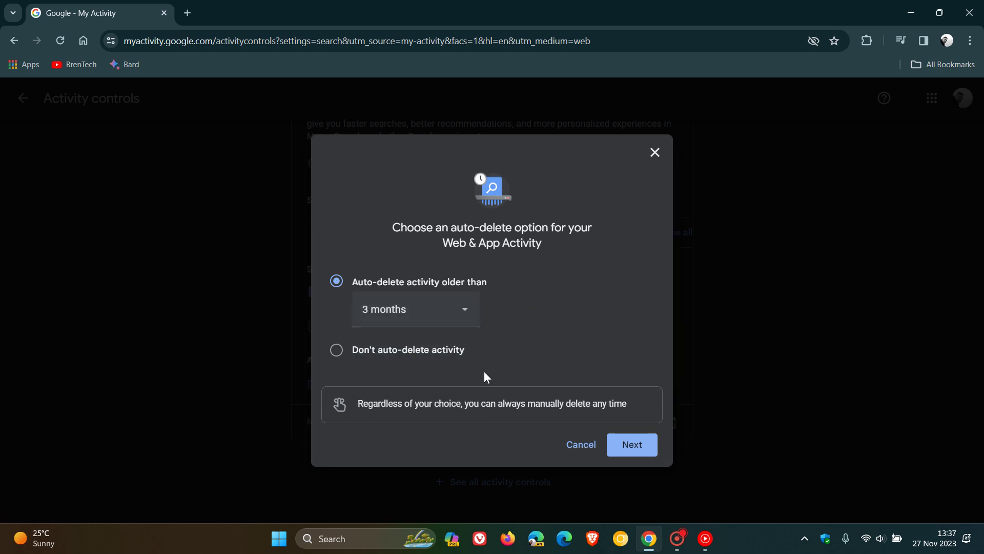
pyautogui.click(583, 445)
pyautogui.scroll(6, 530, 321)
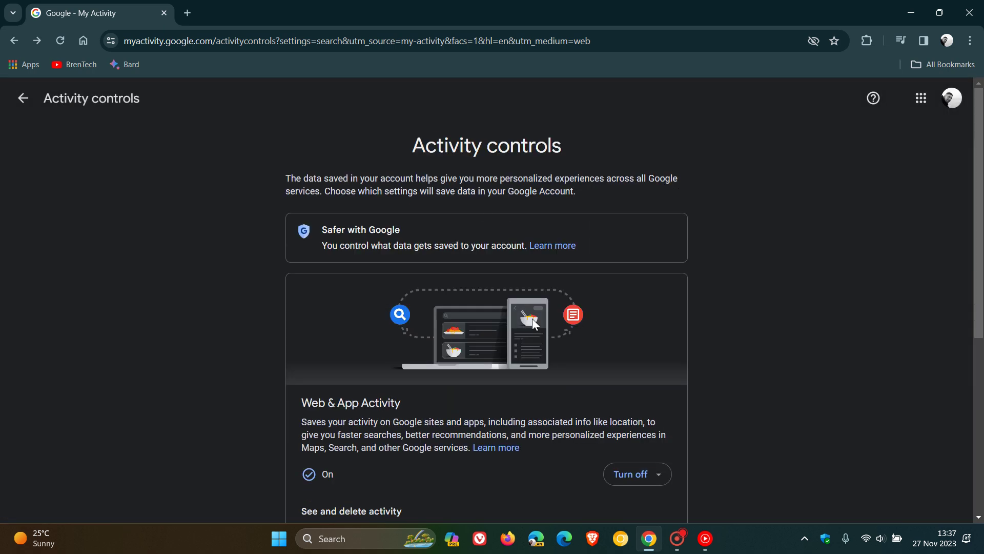
# - Review the Location History and YouTube History auto-delete settings, then return to My Activity
pyautogui.click(22, 99)
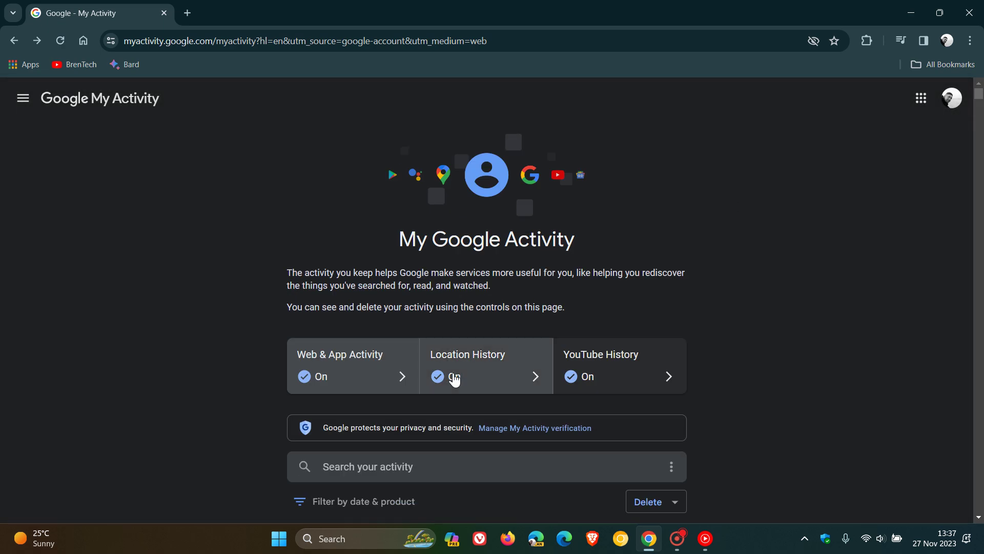
pyautogui.click(495, 359)
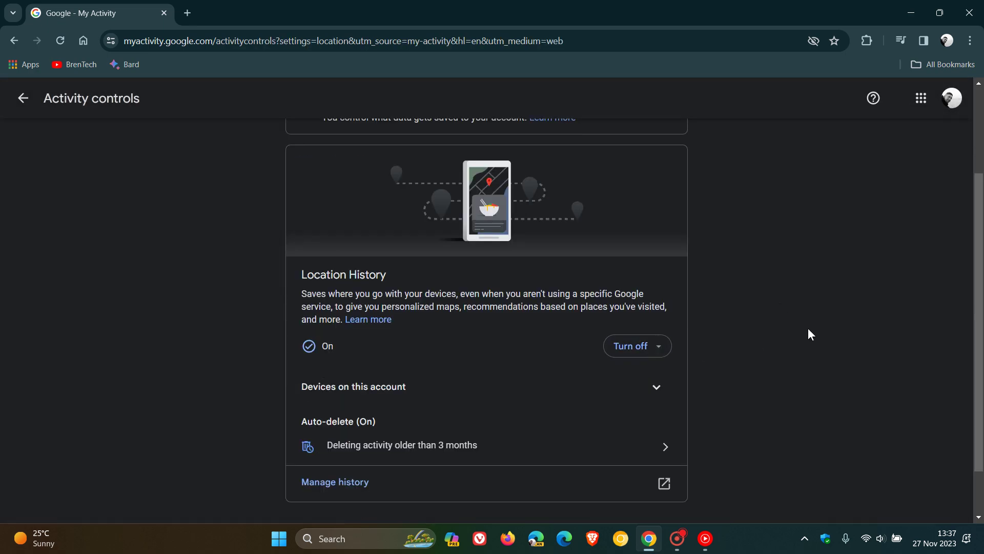
pyautogui.scroll(-1, 808, 331)
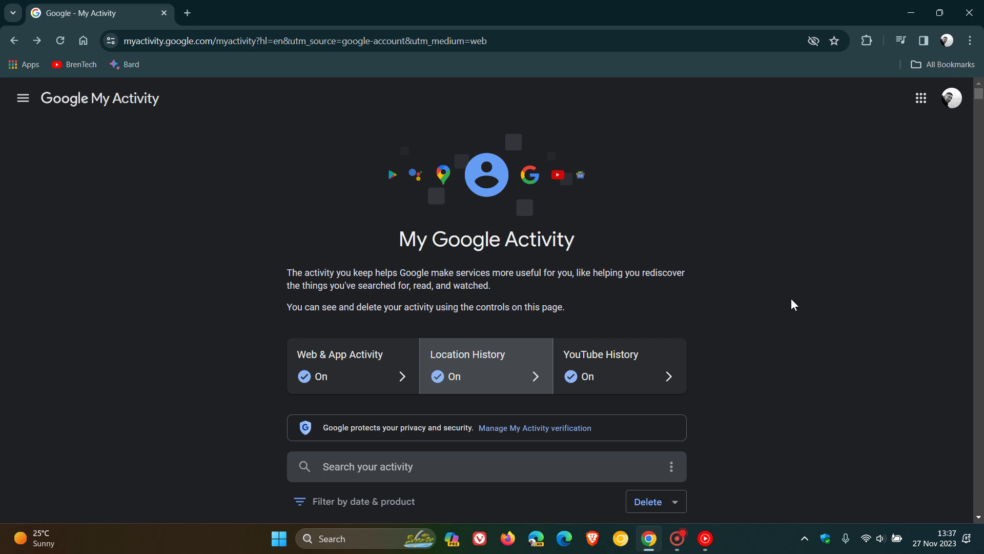
pyautogui.click(637, 362)
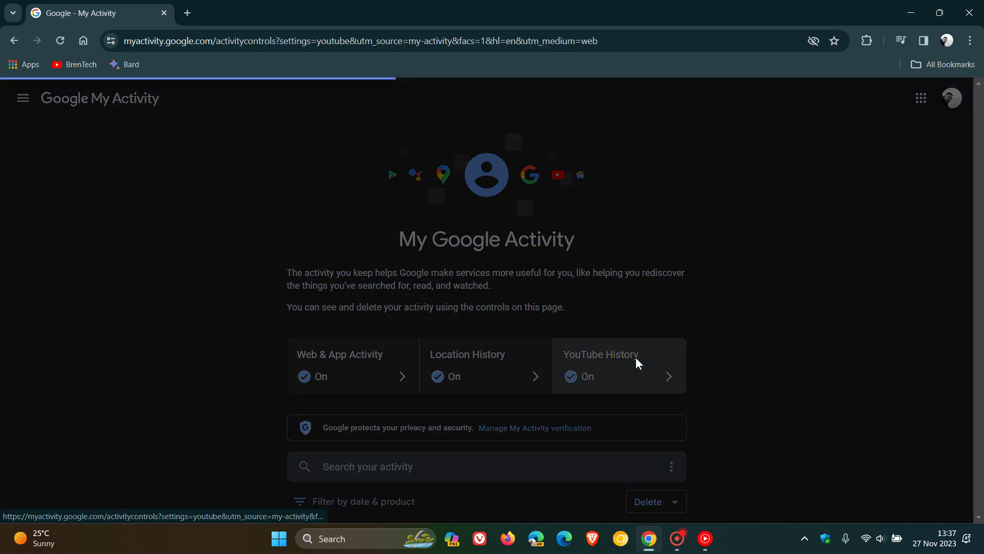
pyautogui.scroll(-2, 622, 312)
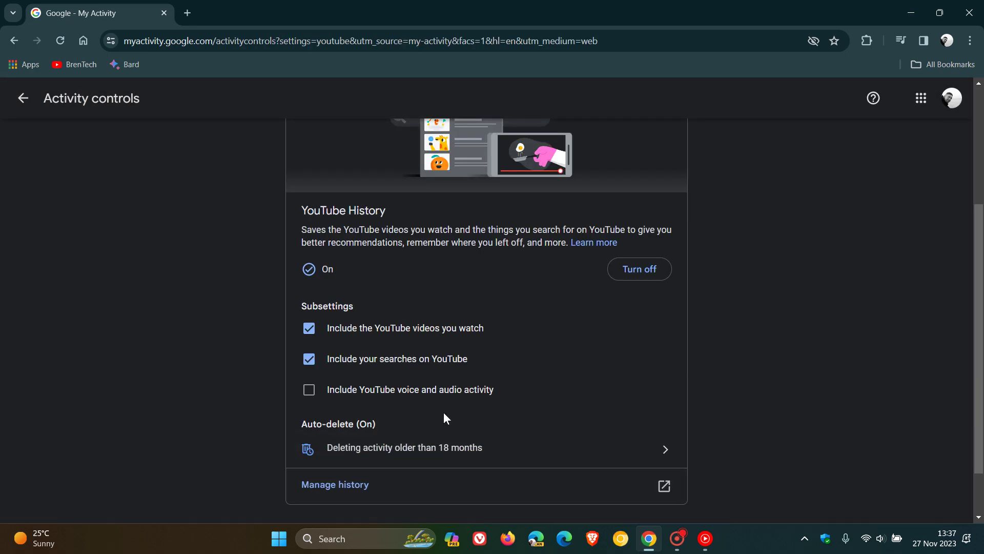
pyautogui.click(23, 98)
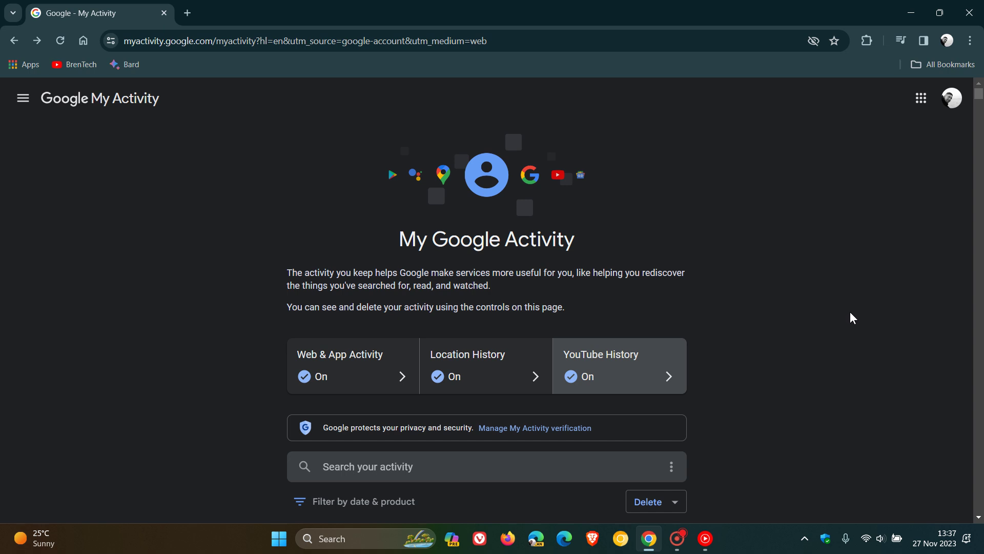
# - Bring up All time deletion for all 19 products, close it, and go to Chrome's home page
pyautogui.scroll(-3, 850, 313)
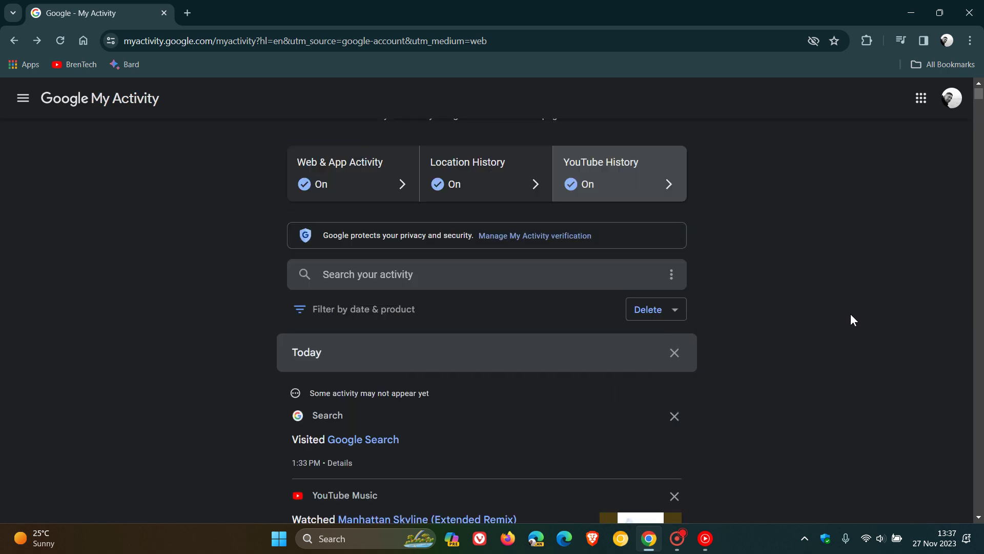
pyautogui.click(675, 311)
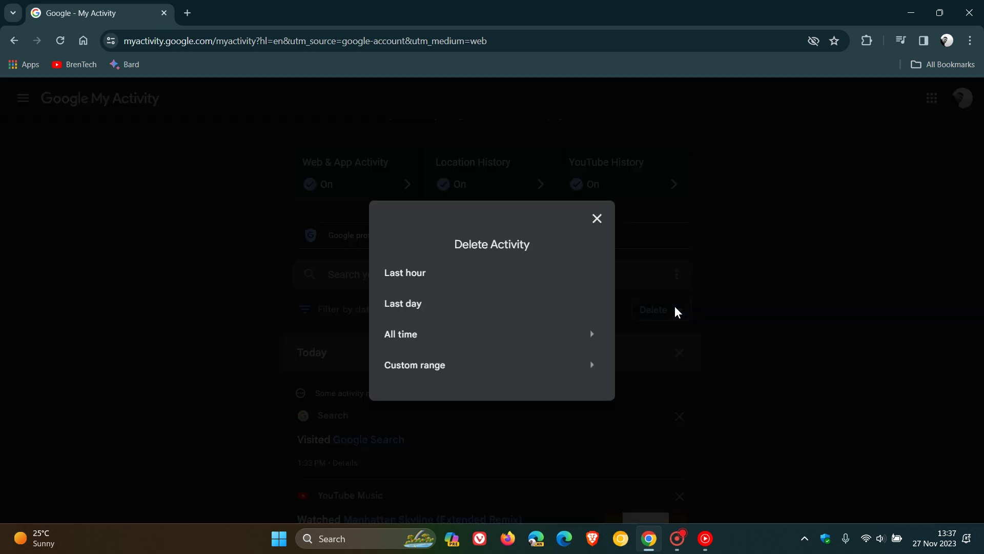
pyautogui.click(447, 333)
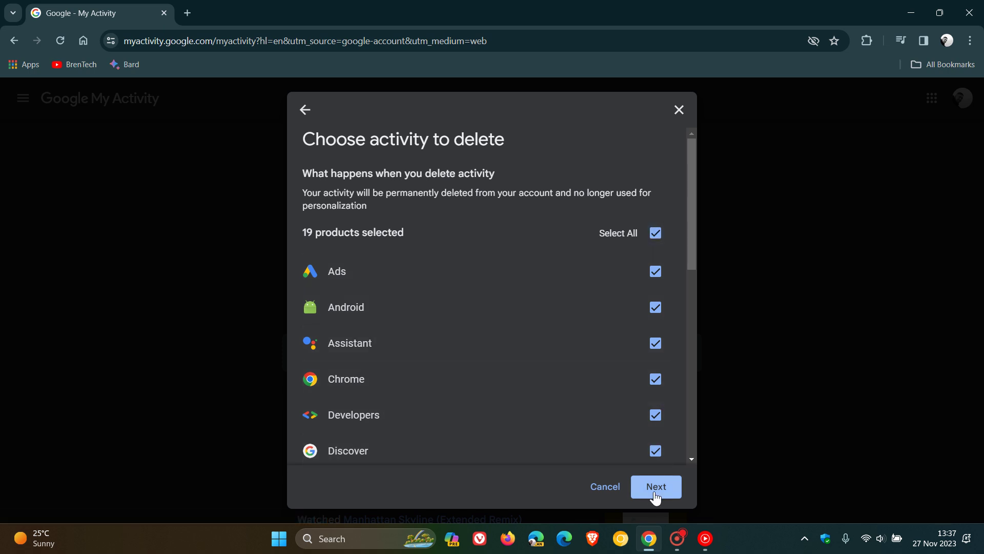
pyautogui.click(679, 110)
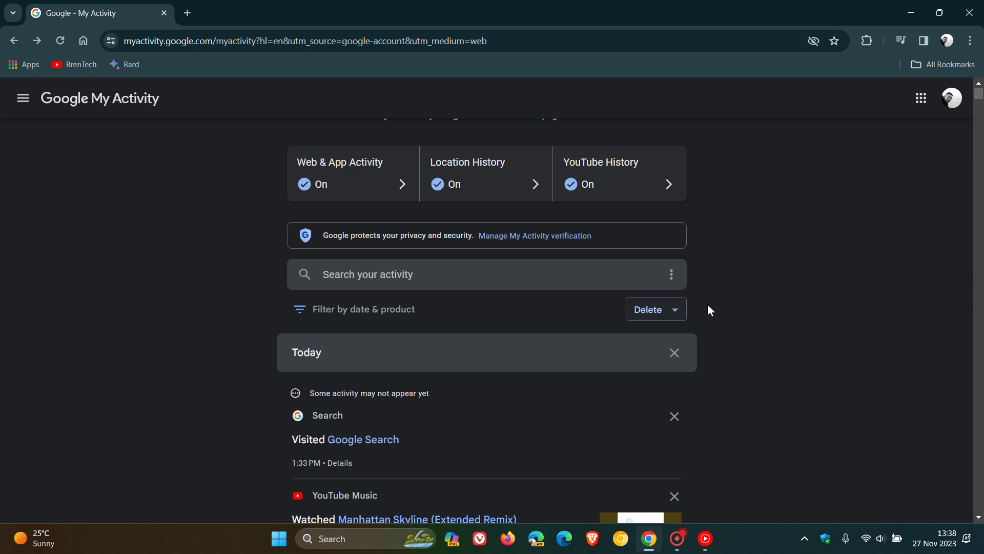
pyautogui.click(83, 38)
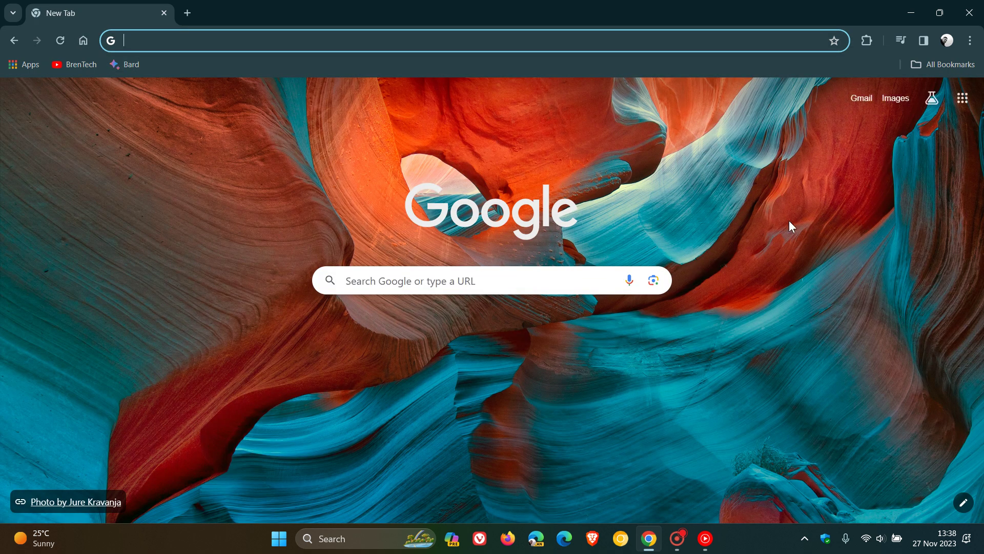